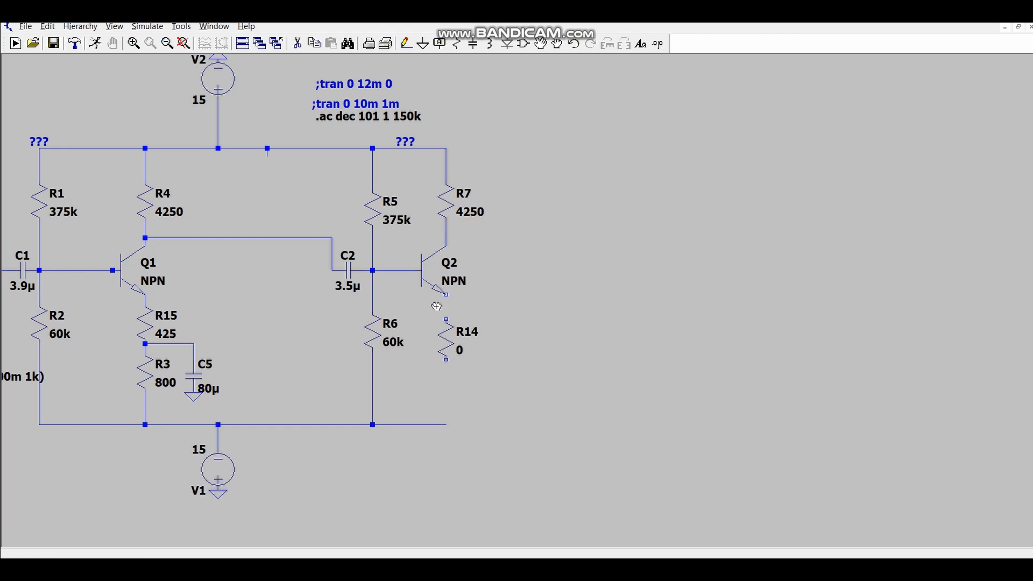
- Set resistor R14 below Q2 to 600 ohms and wire it to Q2's emitter
key("Escape")
right_click(446, 337)
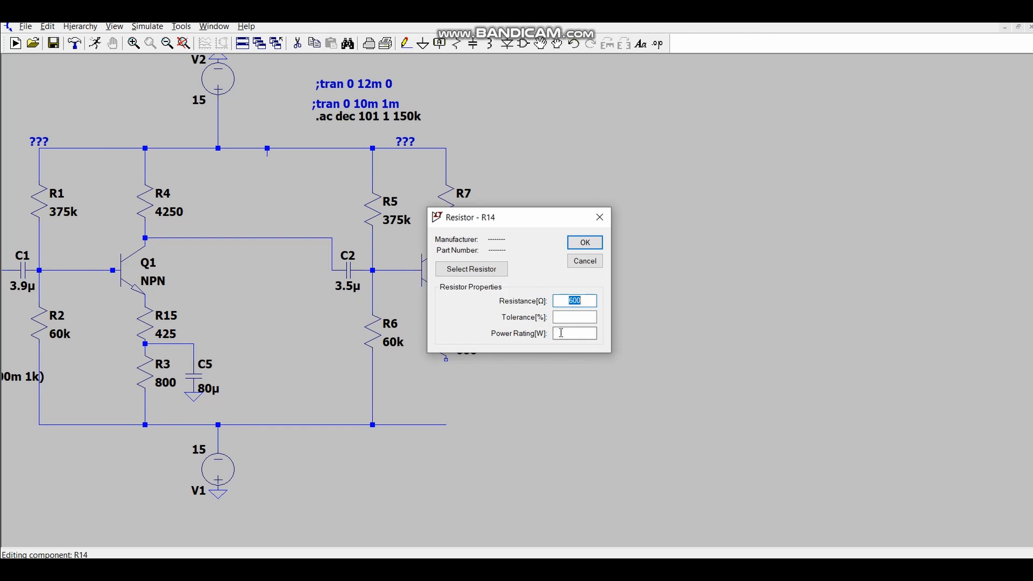
type("600")
key("Return")
key("Escape")
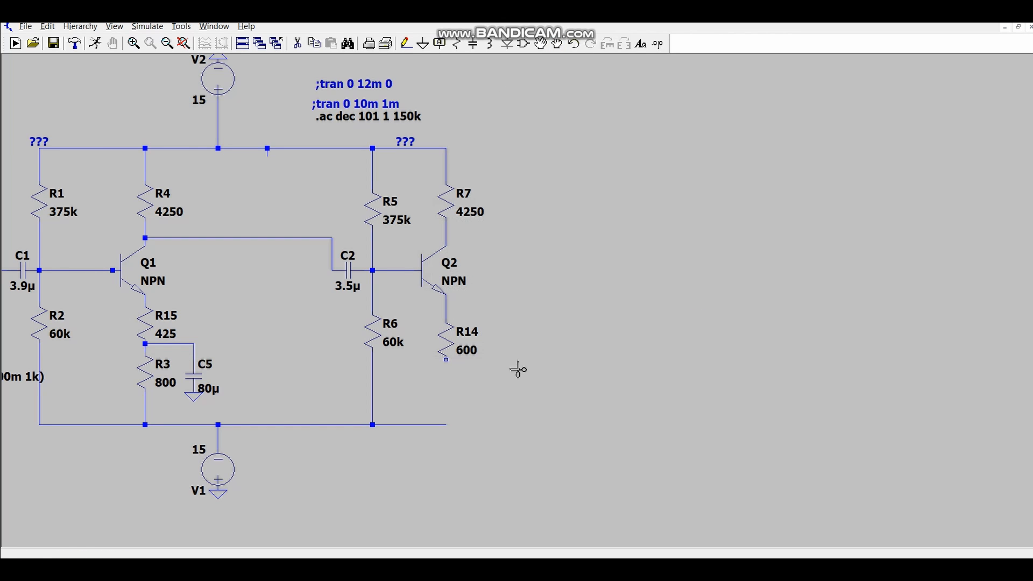
- Place another vertical resistor directly below R14 and set its resistance to 600 ohms
key("r")
left_click(451, 383)
key("Escape")
right_click(447, 386)
type("600")
key("Return")
- Wire the new 600-ohm resistor to the lower supply rail and to the lower end of R14
key("F3")
left_click(446, 409)
left_click(446, 425)
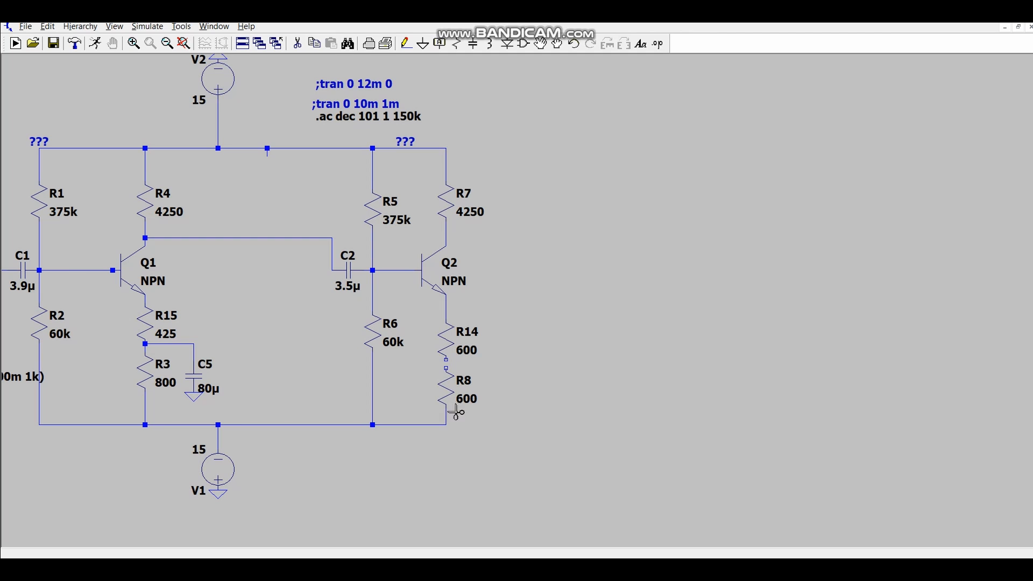
left_click(446, 368)
left_click(446, 359)
- Place a vertical capacitor and move it right beside resistor R8
key("c")
left_click(698, 360)
key("F5")
left_click(557, 44)
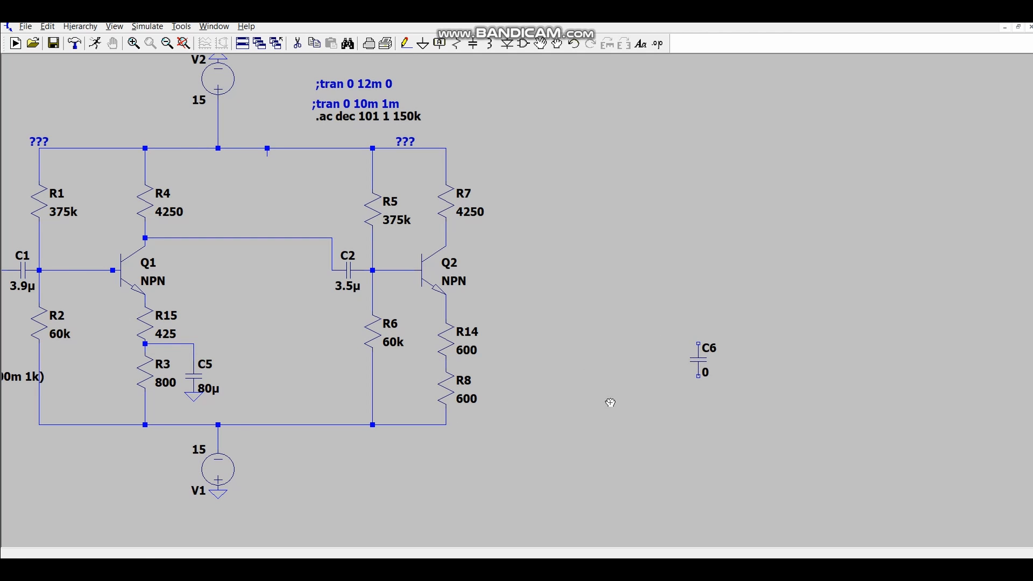
left_click_drag(682, 329, 702, 389)
left_click(499, 422)
key("Escape")
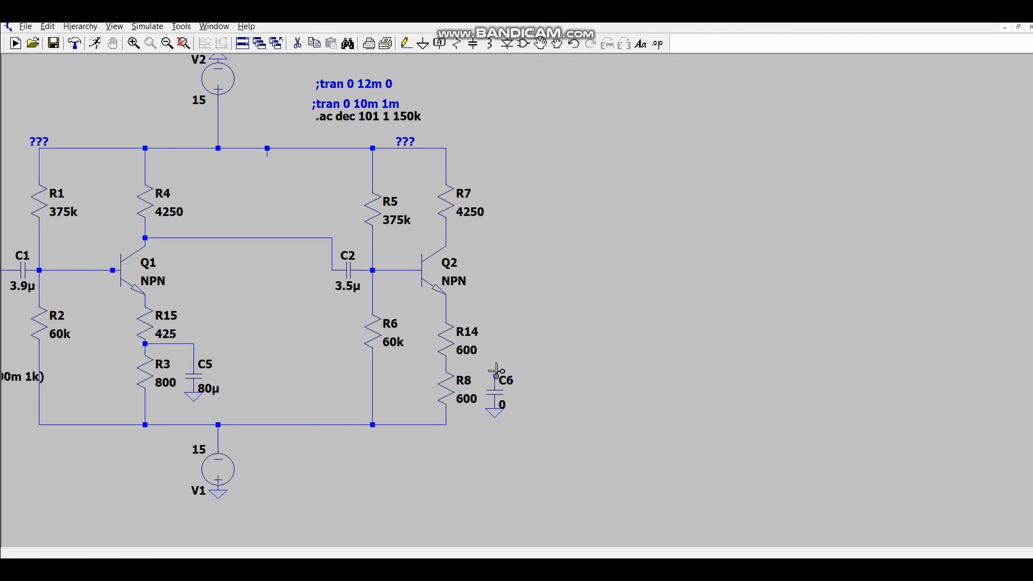
- Wire the capacitor's upper end to the junction of R14 and R8, and ground its lower end
key("F3")
left_click(495, 376)
left_click(446, 360)
key("g")
left_click(494, 409)
- Set the capacitance of the bypass capacitor beside R8 to 80u
right_click(494, 393)
type("80u")
left_click(596, 210)
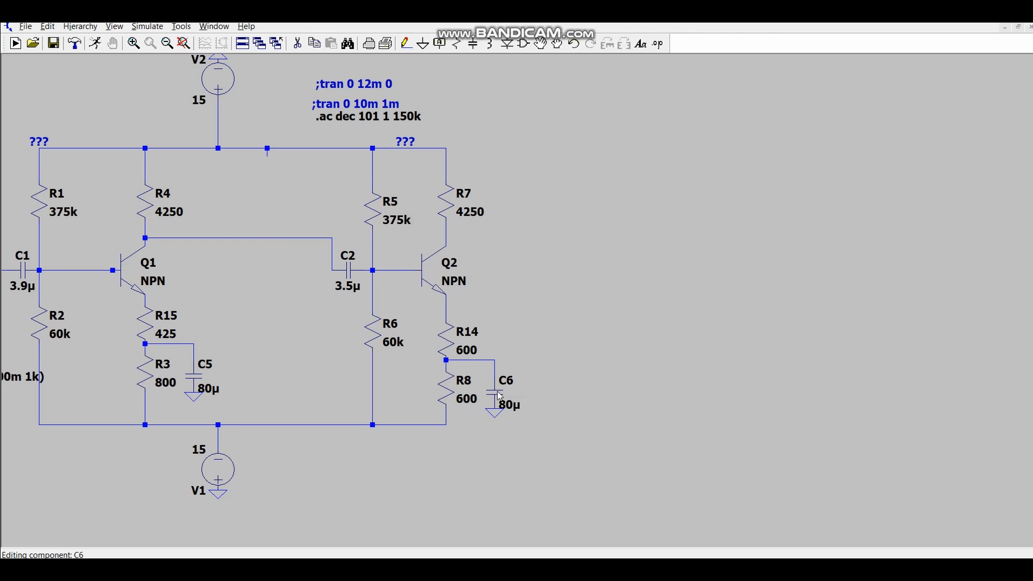
- Place an NPN transistor well to the right of Q2, level with it
left_click(679, 477)
key("F8")
left_click(677, 500)
left_click(709, 273)
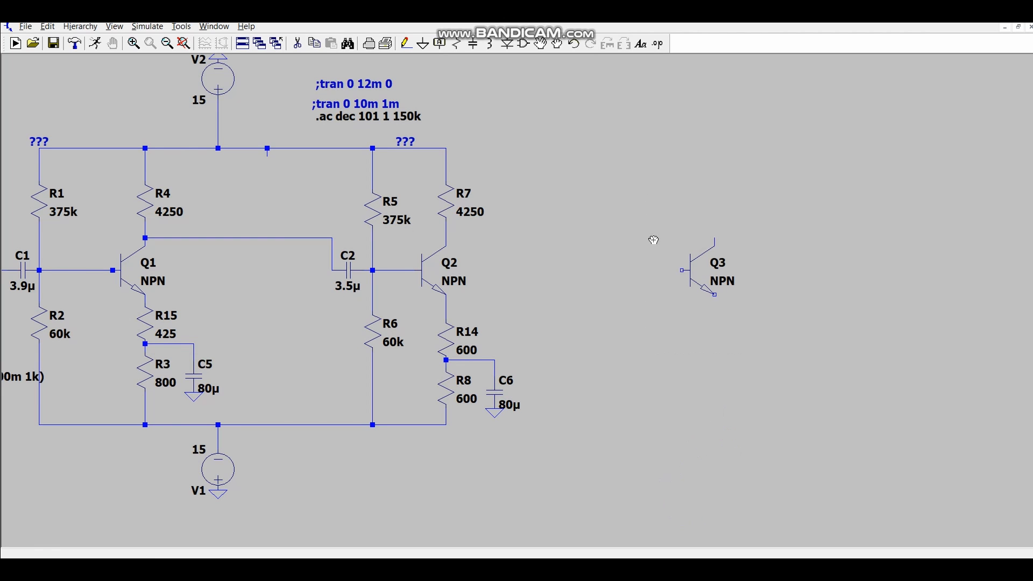
left_click(557, 44)
- Wire Q2's collector to the base of the third transistor
key("F3")
left_click(447, 230)
left_click(560, 270)
left_click(681, 271)
key("F5")
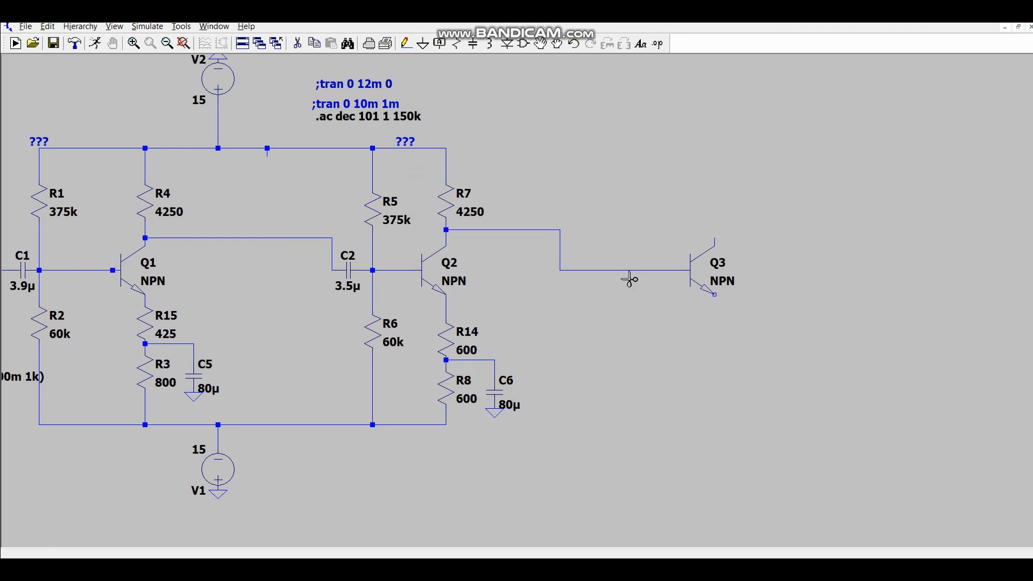
- Place a horizontal capacitor just above the wire to Q3's base and set its value to 2.7n
key("c")
key("ctrl+r")
left_click(657, 237)
key("Escape")
right_click(657, 237)
type("2.7n")
left_click(595, 207)
right_click(657, 238)
key("Return")
right_click(657, 252)
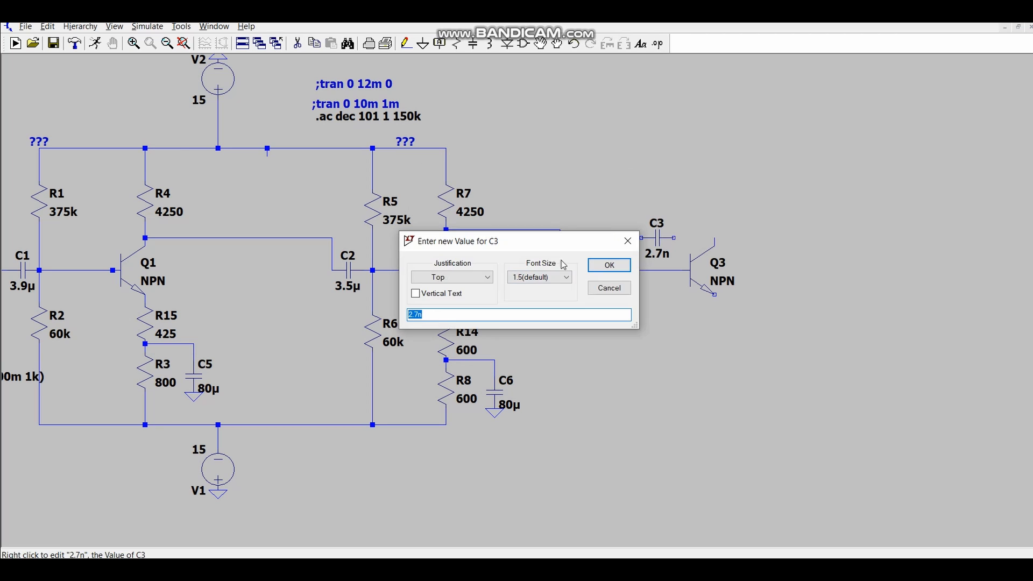
key("Return")
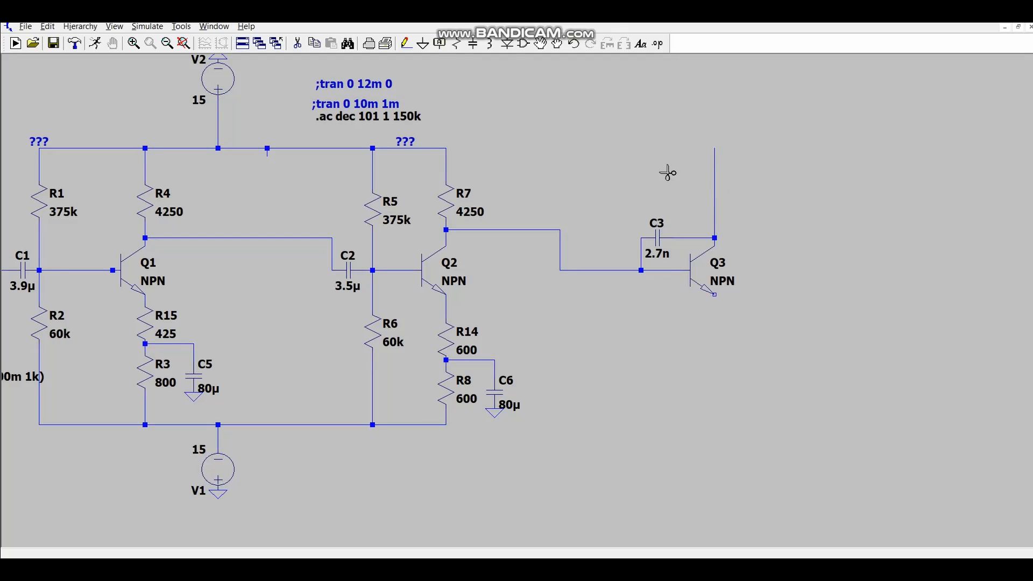
- Wire the 2.7n capacitor across Q3's base and collector, and connect the collector to the upper supply rail
left_click(446, 148)
- Place a 1k resistor below Q3 and wire it between Q3's emitter and the lower supply rail
key("r")
left_click(714, 356)
key("Escape")
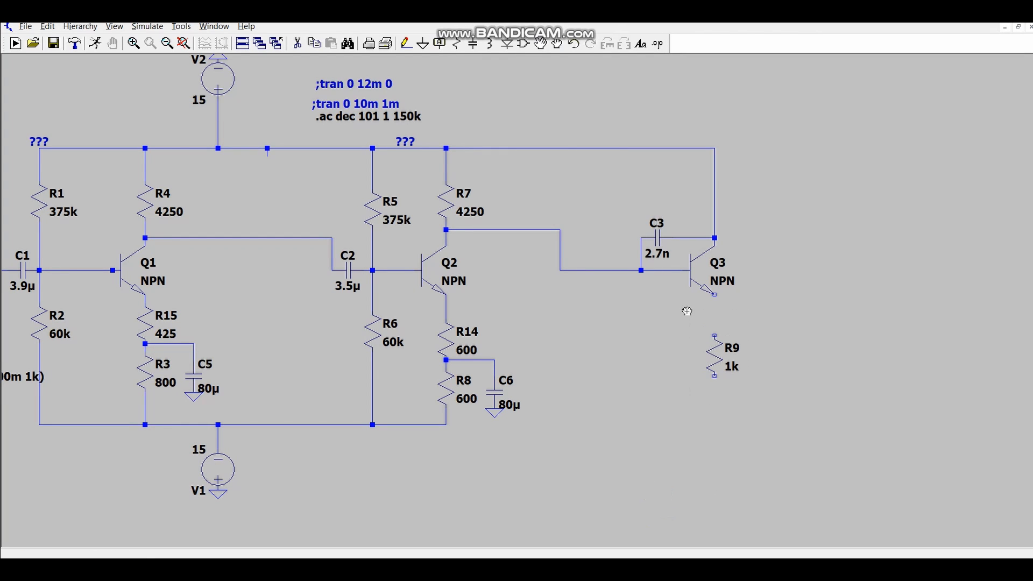
left_click(406, 43)
left_click(715, 376)
left_click(446, 425)
left_click(715, 335)
left_click(715, 295)
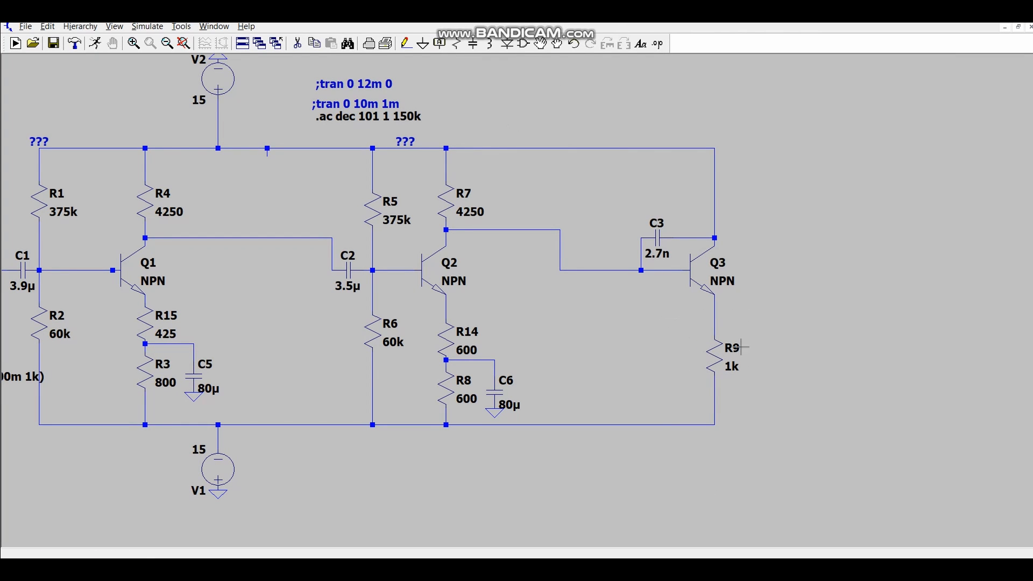
- Place a net label and, beside it, a horizontal capacitor with a capacitance of 5.3u in the empty area below Q3
key("F4")
left_click(828, 497)
key("c")
key("ctrl+r")
left_click(805, 488)
right_click(788, 489)
type("5.3u")
left_click(593, 205)
key("ctrl+z")
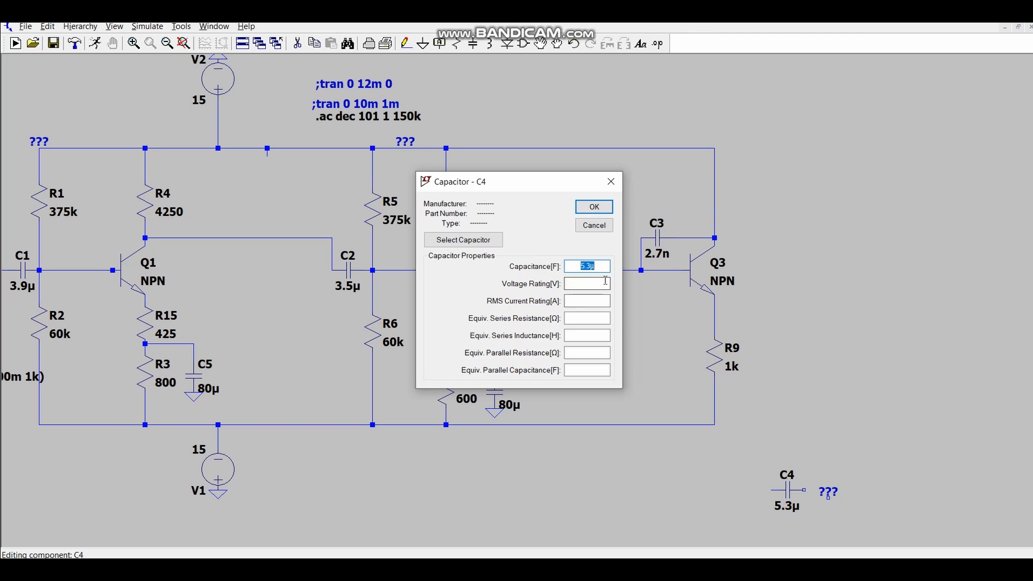
left_click(594, 226)
- Move the 5.3u capacitor and its label to the right of Q3 and wire the capacitor to Q3's emitter
key("F8")
left_click_drag(749, 457, 848, 546)
left_click(872, 367)
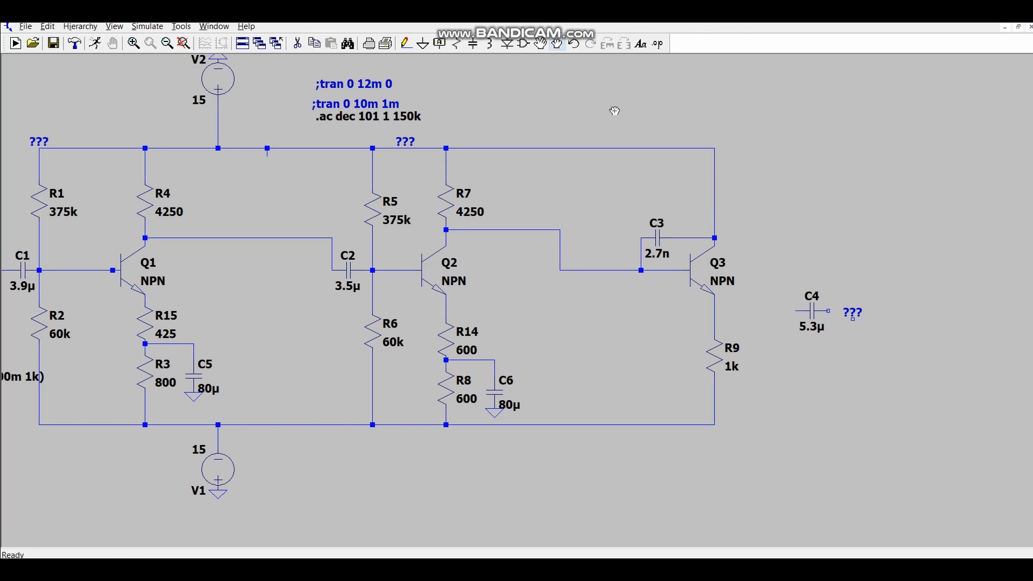
key("F3")
left_click(715, 311)
left_click(796, 311)
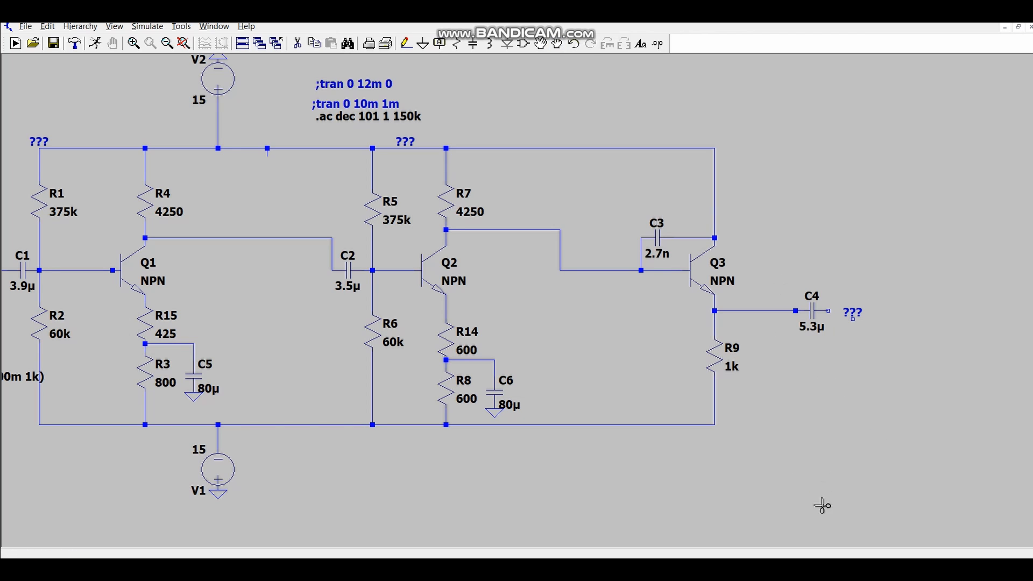
- Place a grounded 1k load resistor at the far right and wire it to the output of the 5.3u capacitor
key("r")
left_click(908, 359)
key("Escape")
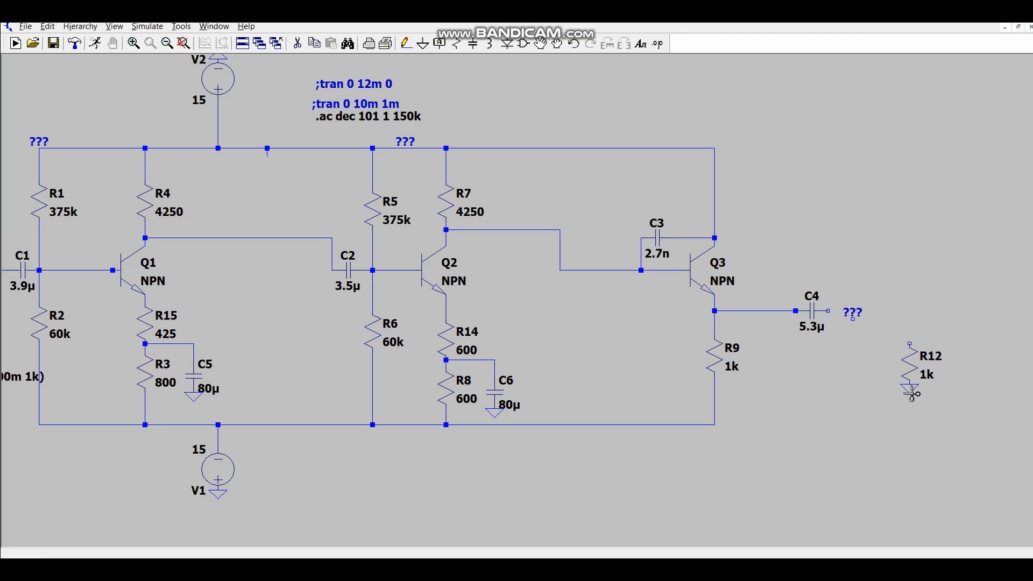
left_click(909, 342)
left_click(829, 311)
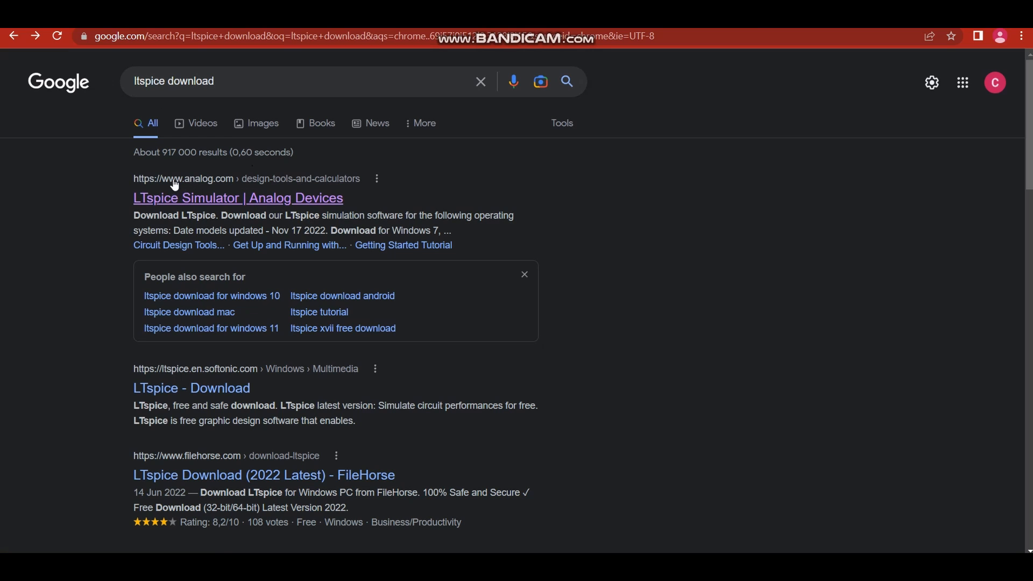
- In the browser, open the Analog Devices LTspice page and download the 64-bit version for Windows 7, 8, and 10
left_click(221, 204)
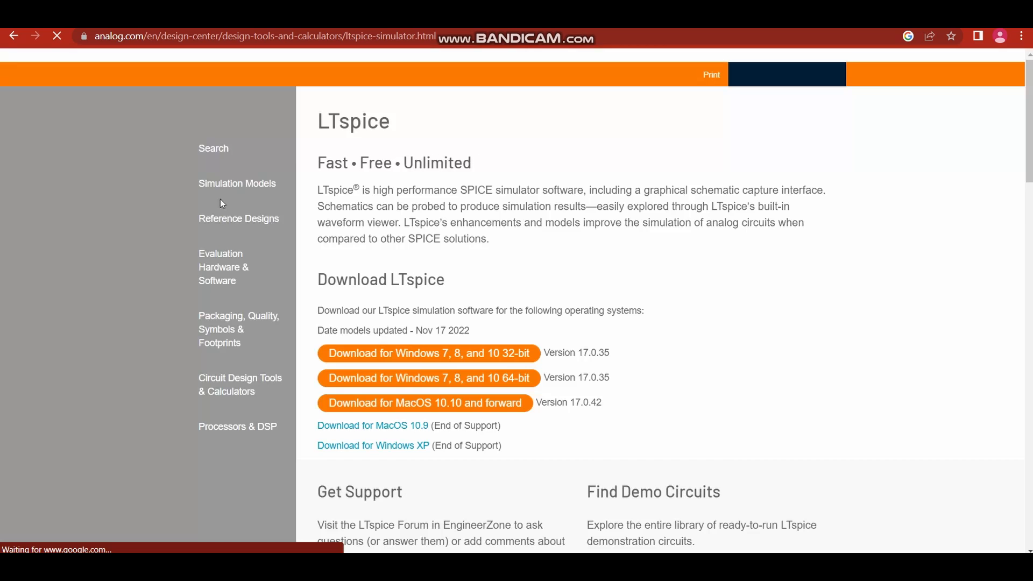
scroll(546, 356, "down", 4)
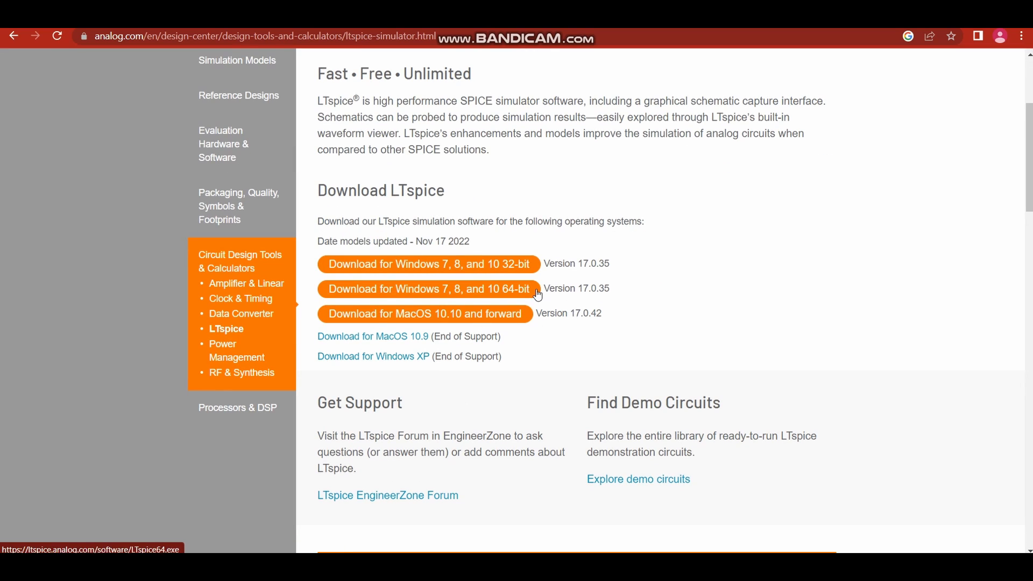
left_click(518, 290)
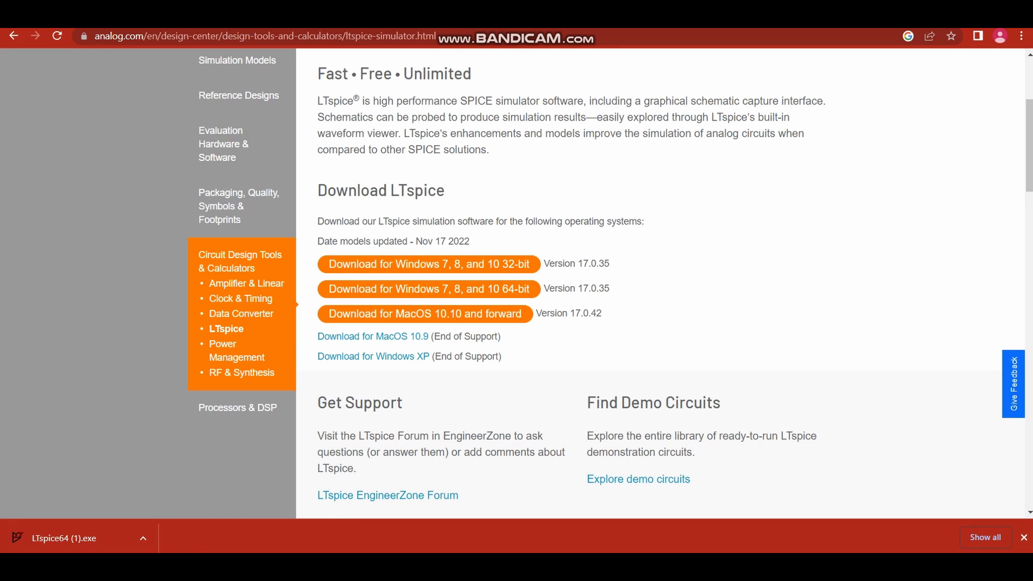
- Run the downloaded LTspice installer, accept the license agreement and install the x64 version in the default directory
left_click(87, 537)
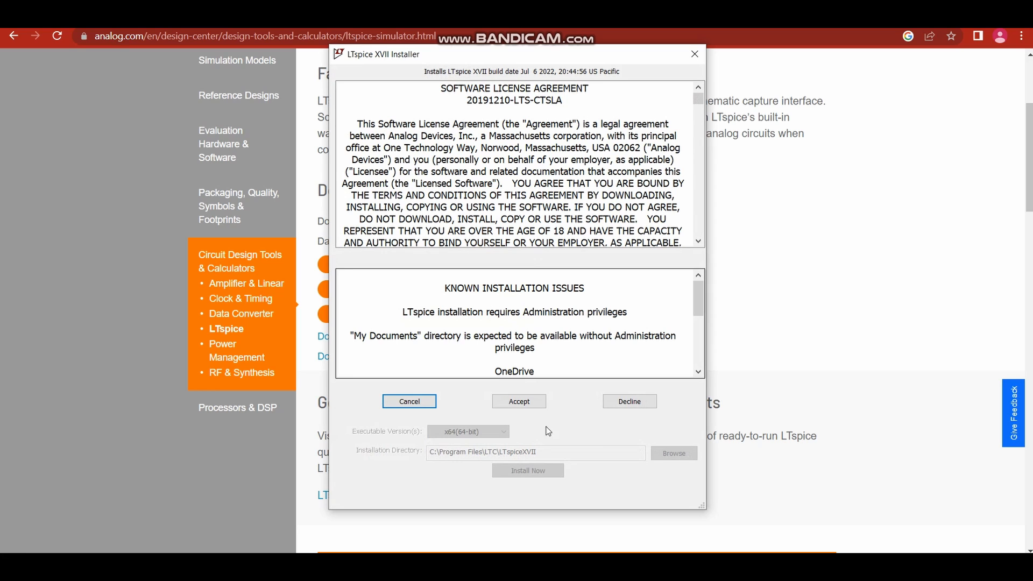
left_click(525, 408)
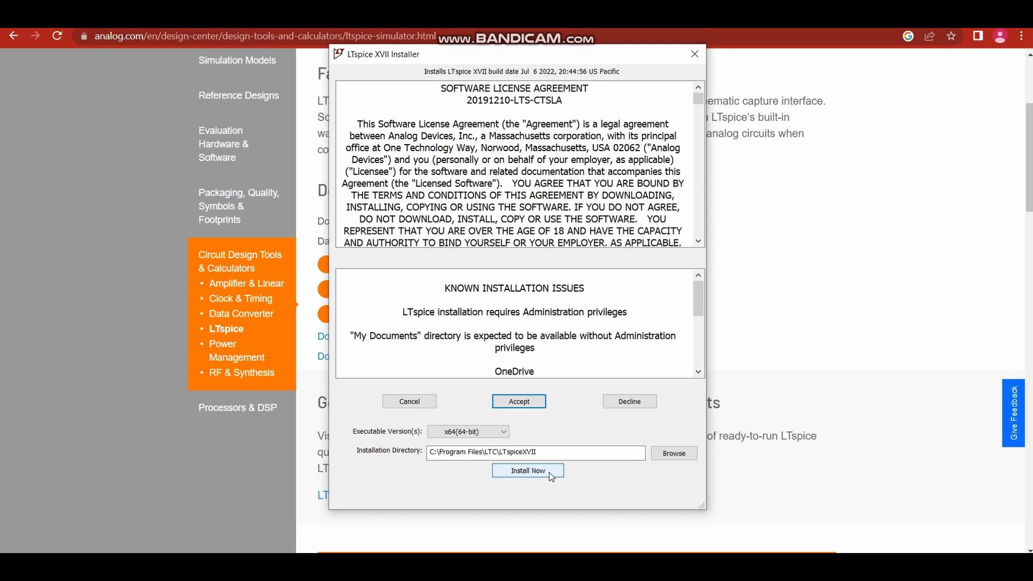
left_click(528, 471)
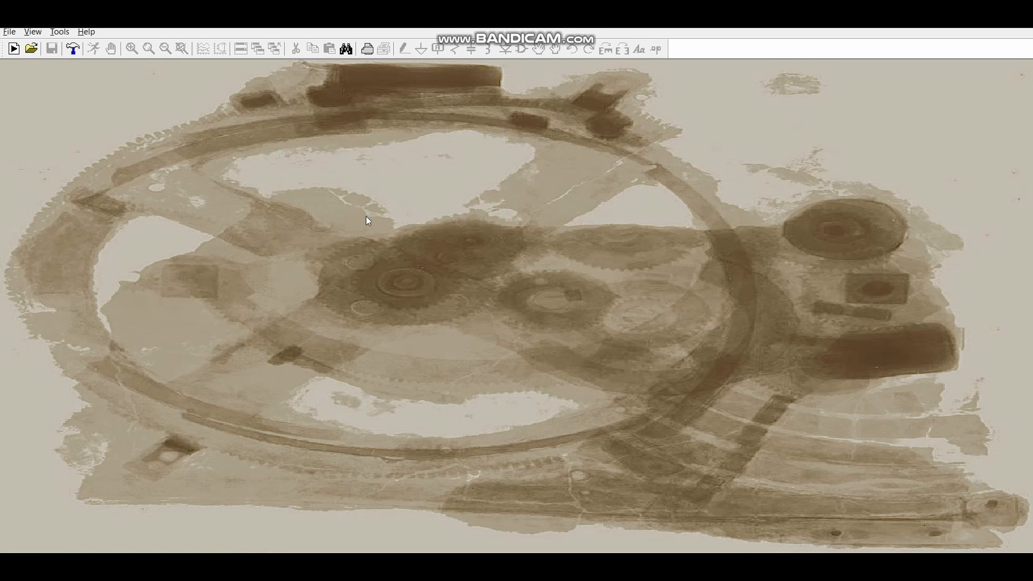
- In LTspice, create a new schematic and draw a stepped wire running right, down, right and partway back up
left_click(10, 32)
left_click(32, 43)
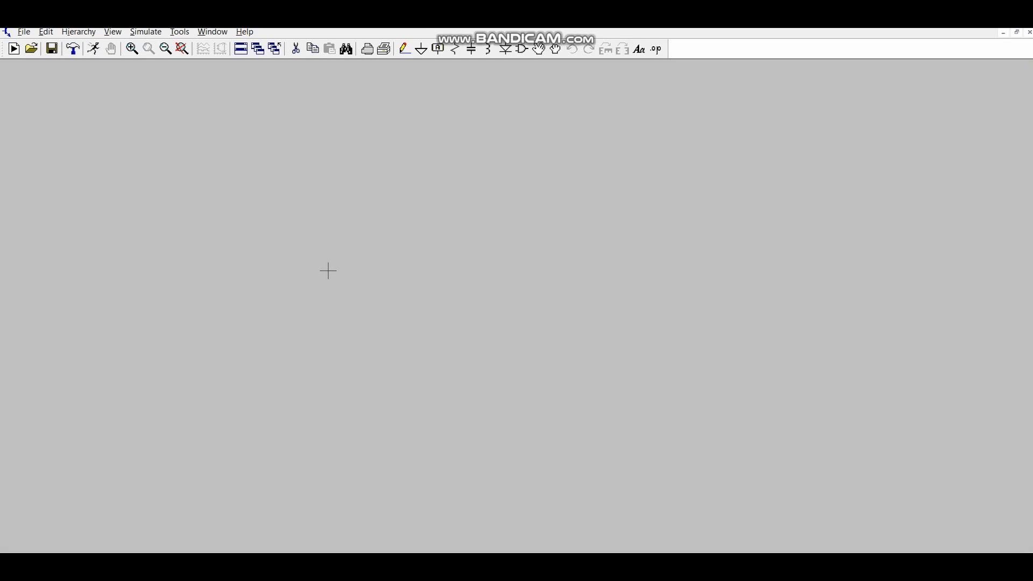
key("F3")
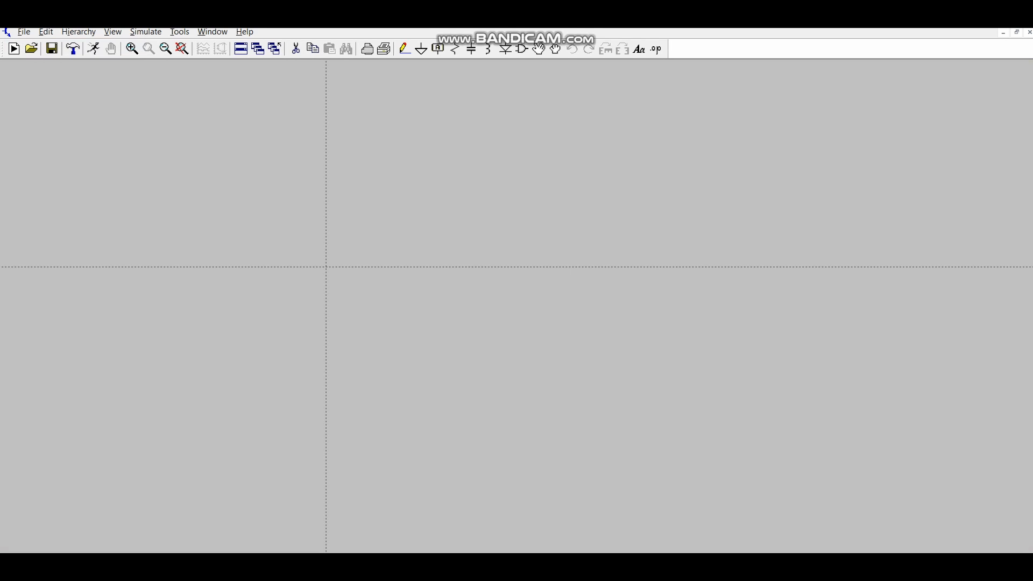
left_click(304, 223)
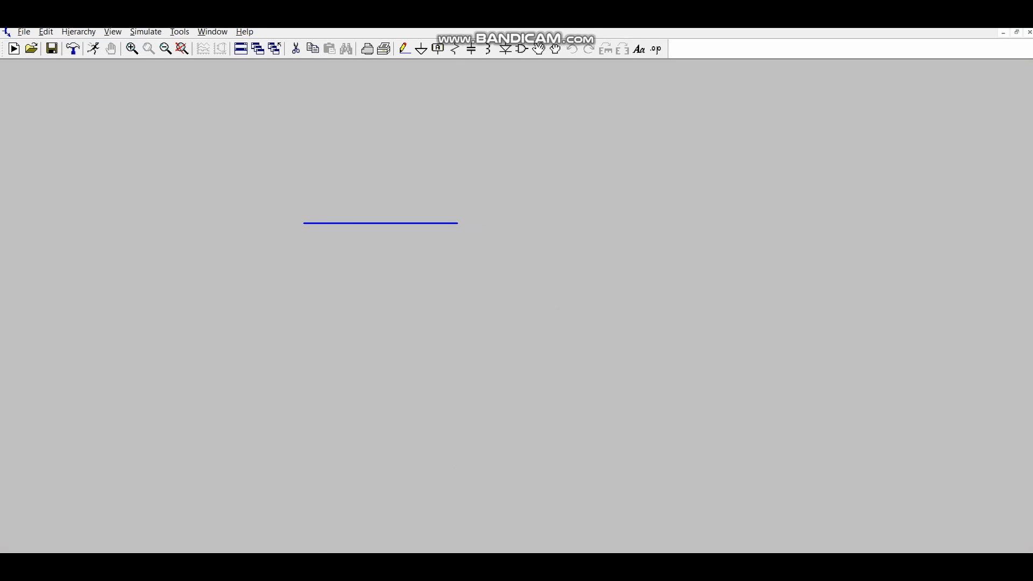
left_click(479, 354)
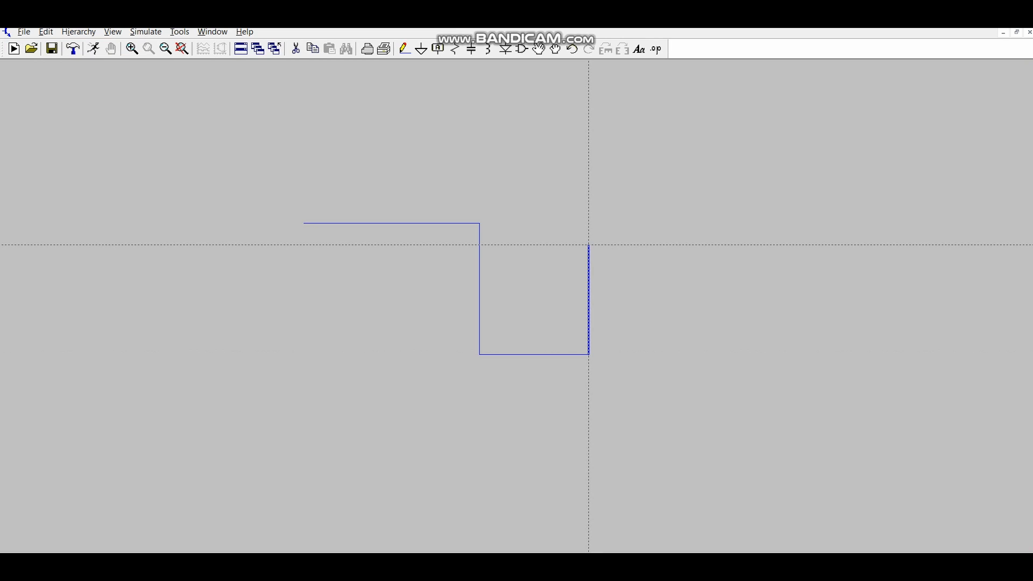
left_click(589, 245)
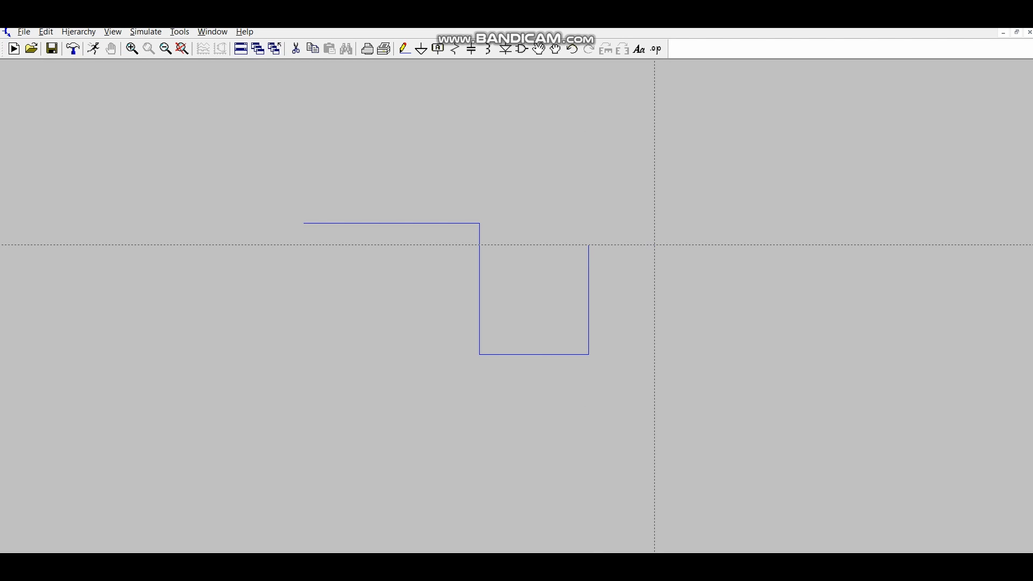
key("Escape")
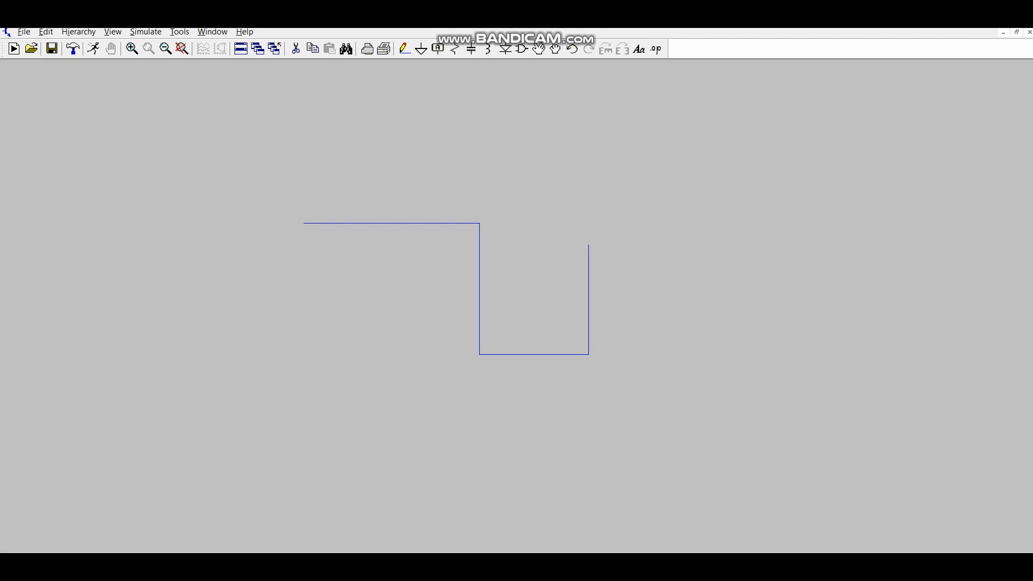
- Place a vertical resistor on the upper end of the wire's right-hand segment
key("r")
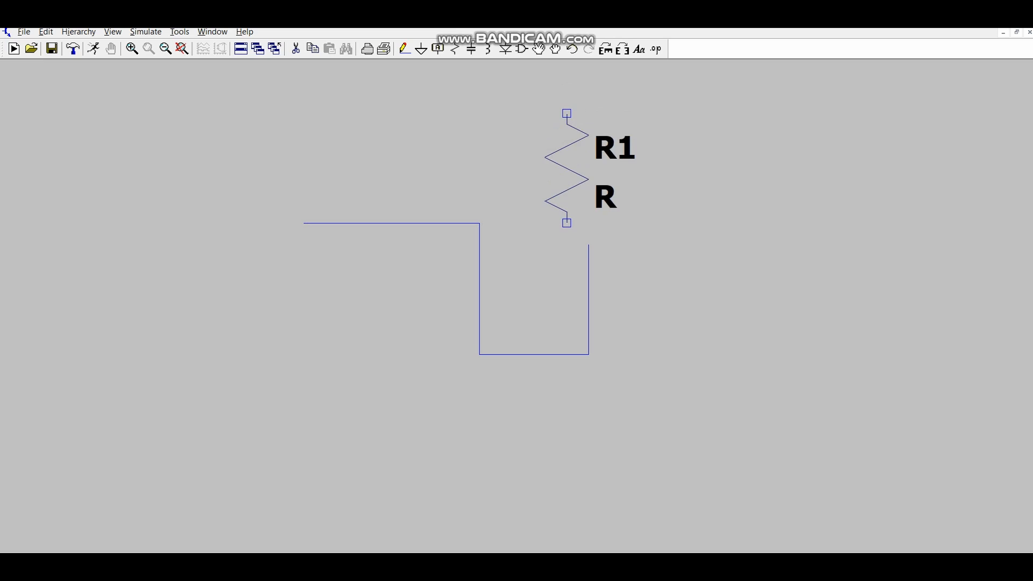
left_click(589, 135)
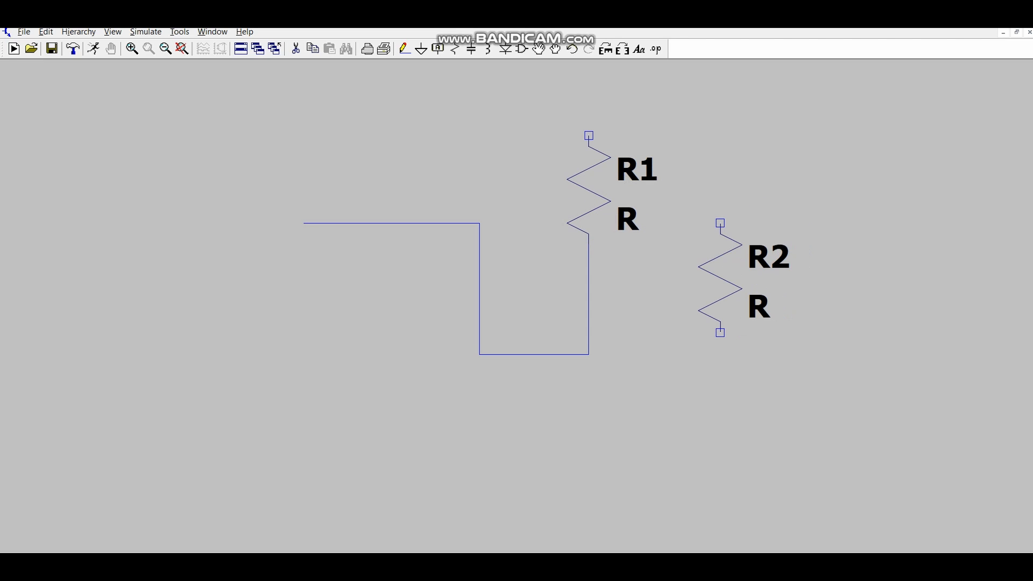
key("Escape")
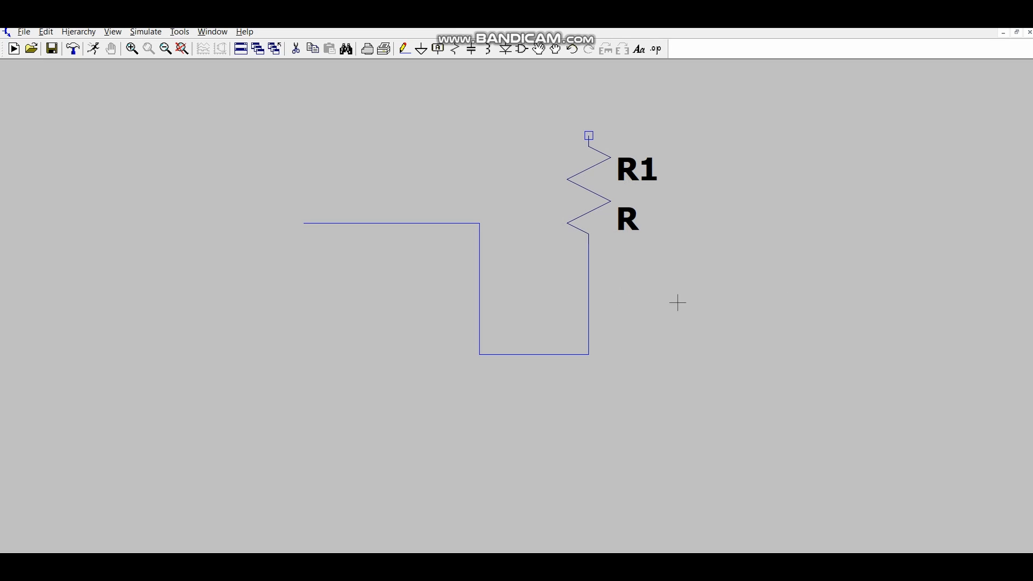
- Set the resistance of R1 to 1k
double_click(600, 194)
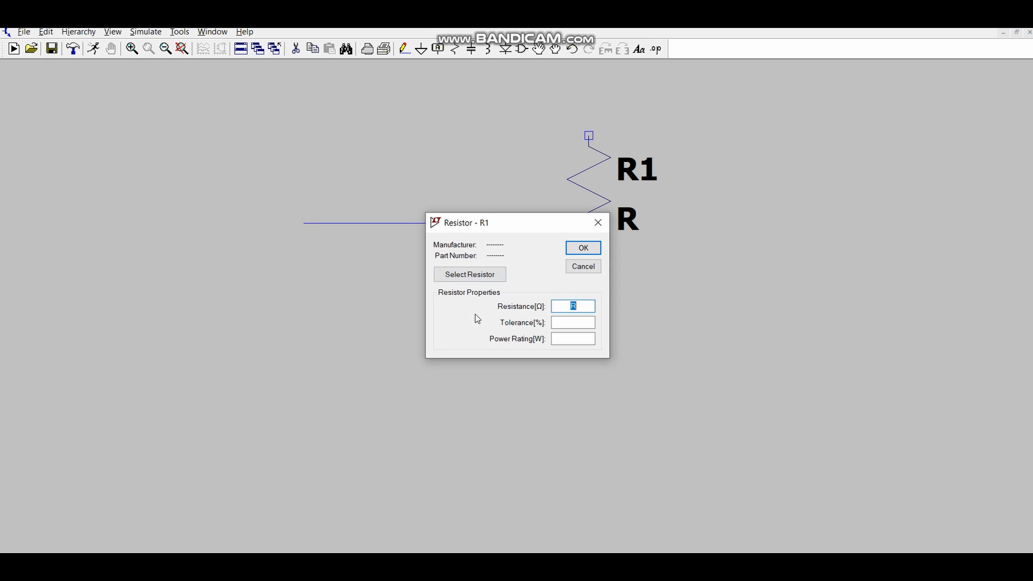
type("1000")
key("BackSpace")
key("BackSpace")
key("BackSpace")
type("k")
left_click(583, 247)
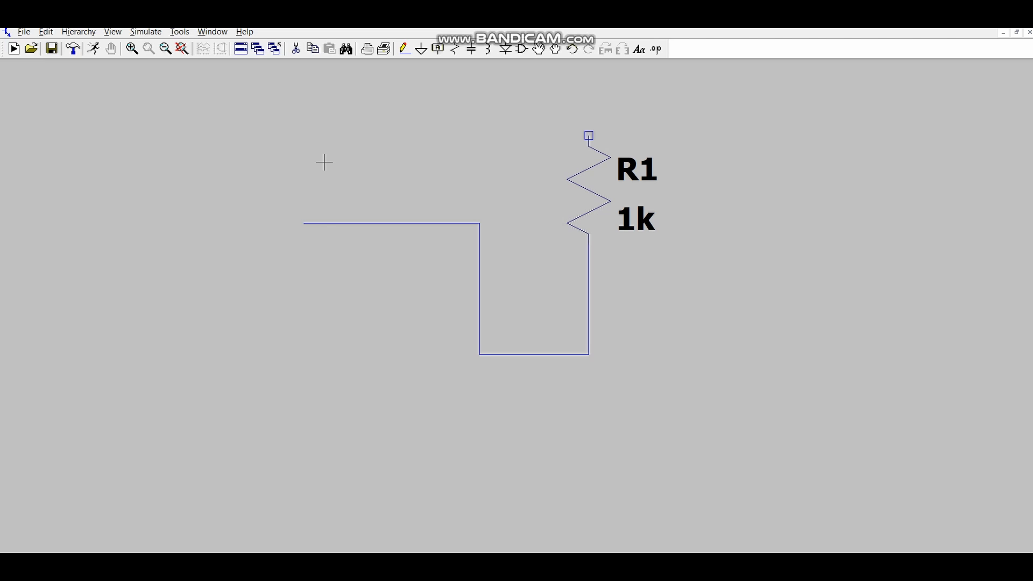
- Place a voltage source with its negative terminal on the free left end of the stepped wire
key("v")
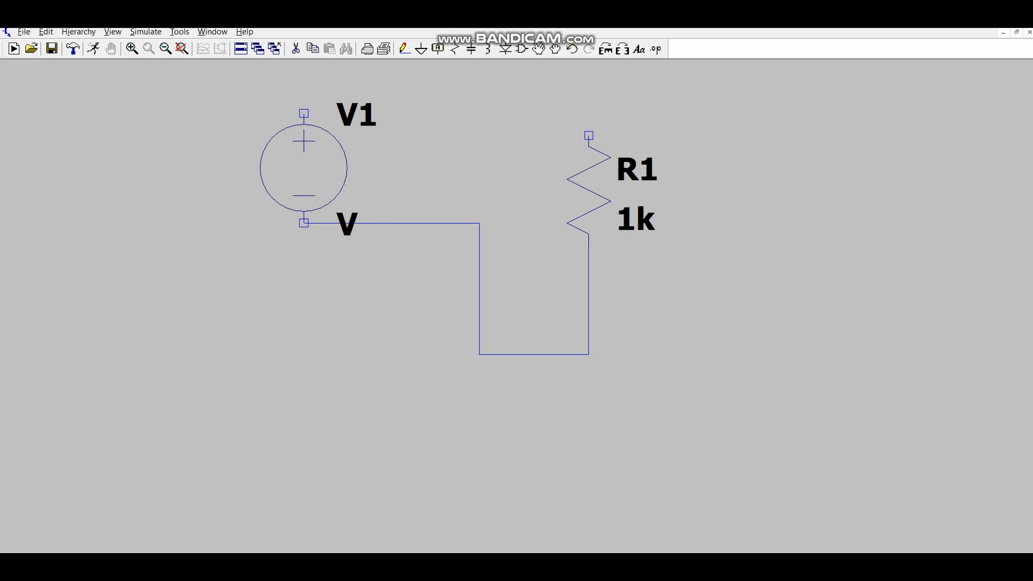
left_click(308, 149)
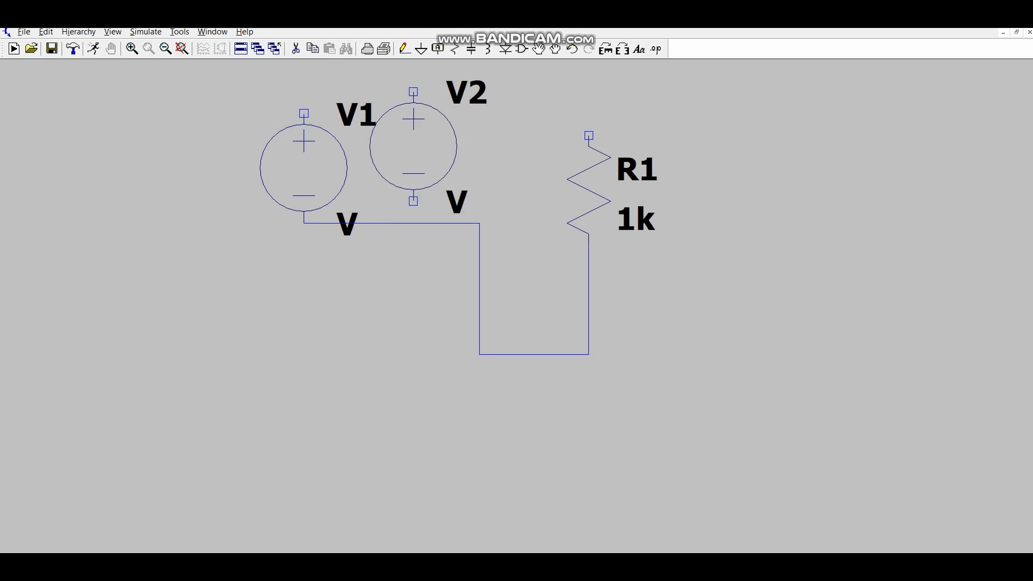
key("Escape")
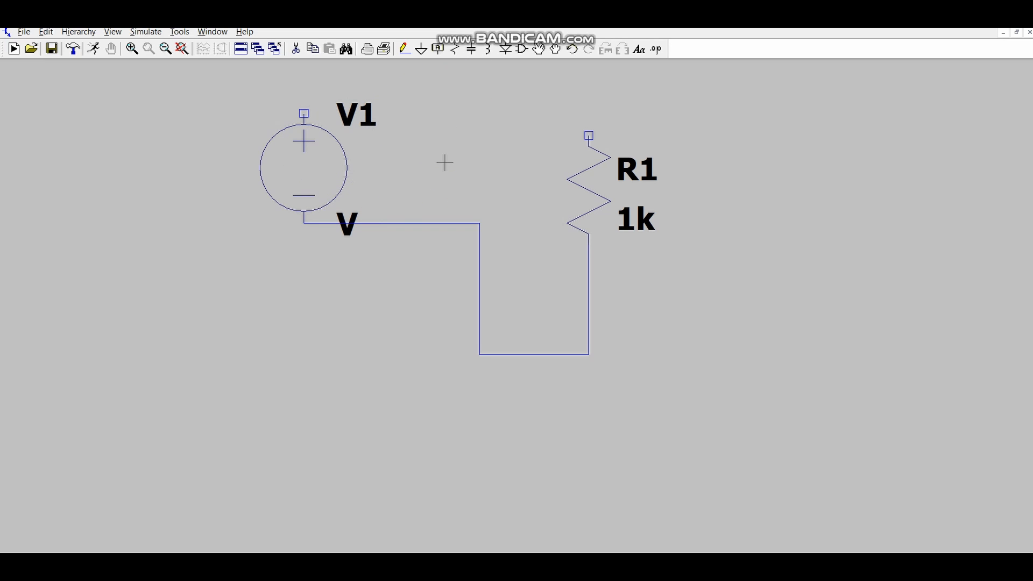
- Look over the advanced settings of voltage source V1 without changing them, and set its DC value to 5
right_click(329, 165)
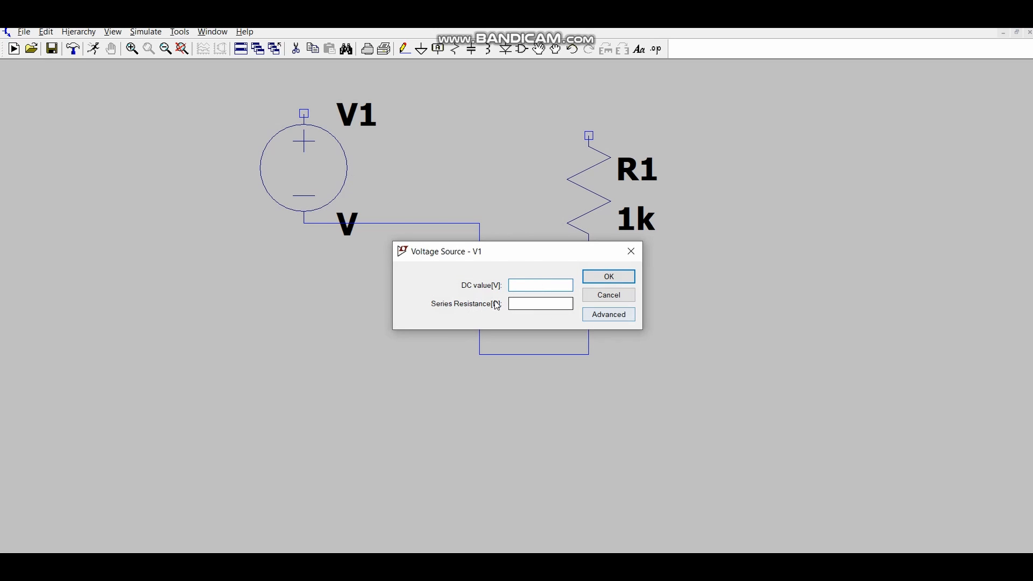
left_click(619, 318)
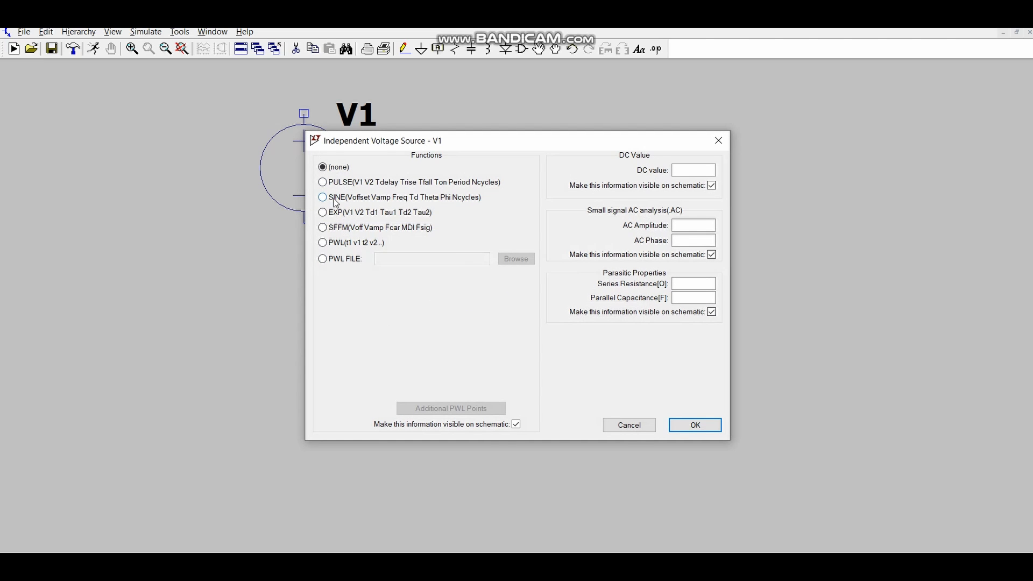
left_click(630, 425)
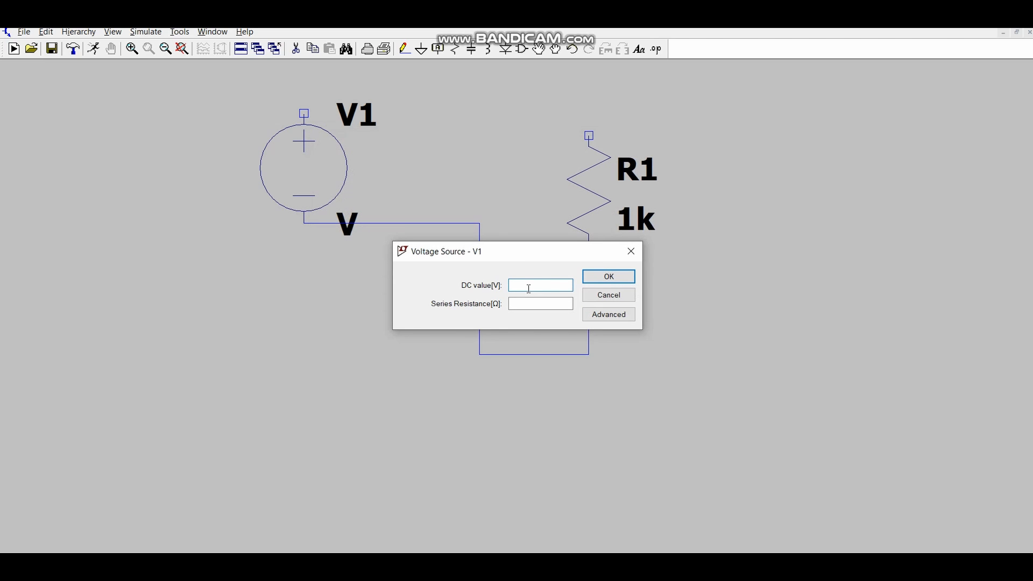
left_click(630, 276)
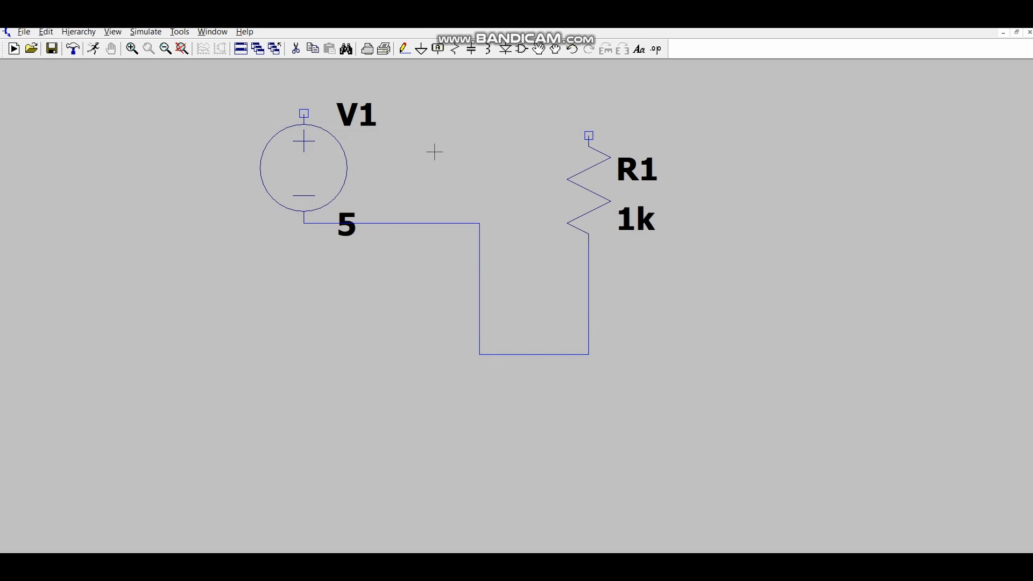
- Wire the positive terminal of V1 up and across to the upper end of R1
key("F3")
left_click(304, 113)
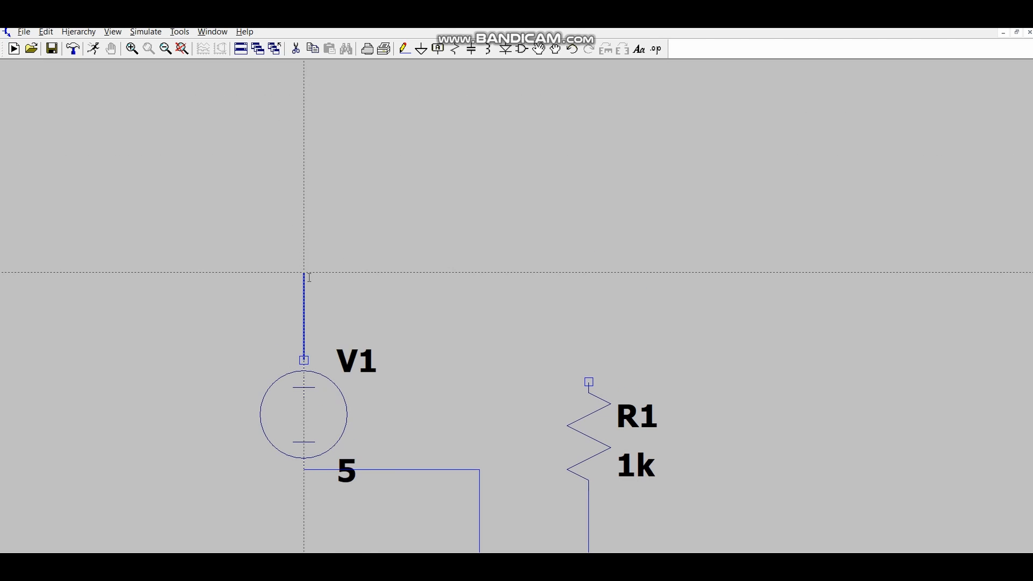
left_click(304, 273)
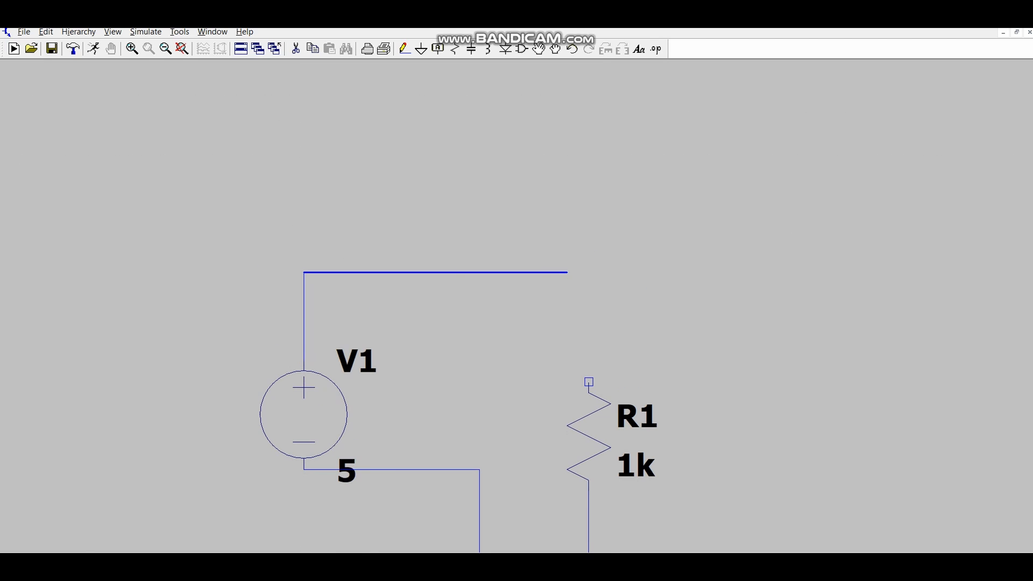
left_click(589, 382)
key("Escape")
- Delete the horizontal wire at V1's negative terminal and the vertical wire segment descending from it
scroll(693, 337, "down", 4)
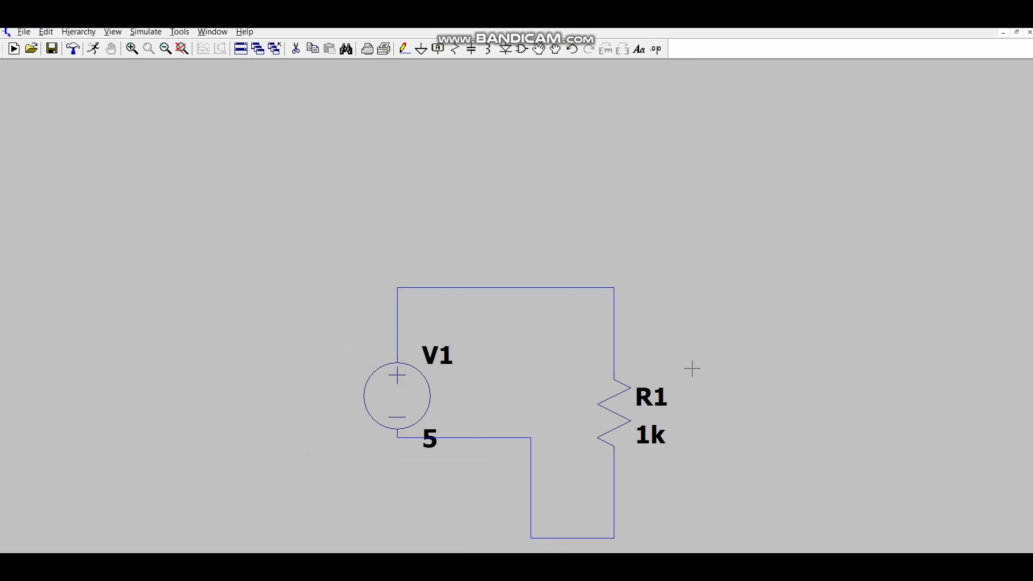
left_click_drag(737, 346, 621, 264)
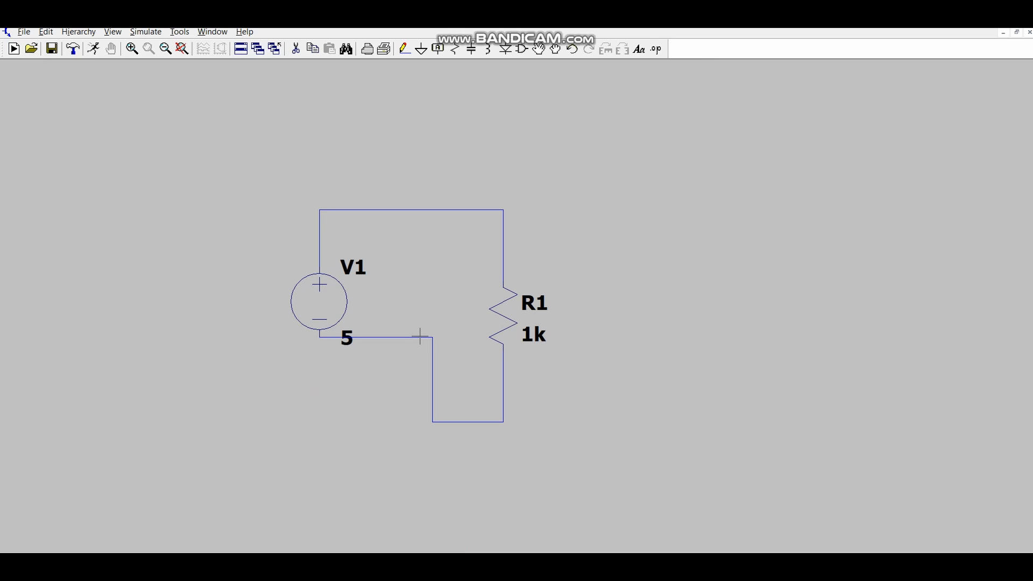
key("Delete")
left_click(420, 337)
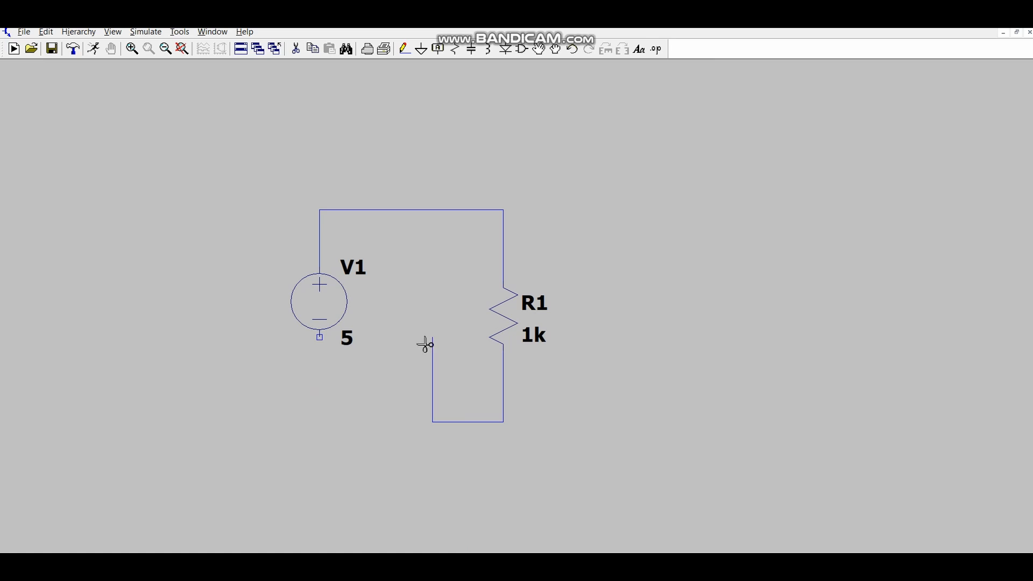
left_click(433, 376)
- Extend the bottom wire left and up to V1's negative terminal to close the rectangular loop
key("F3")
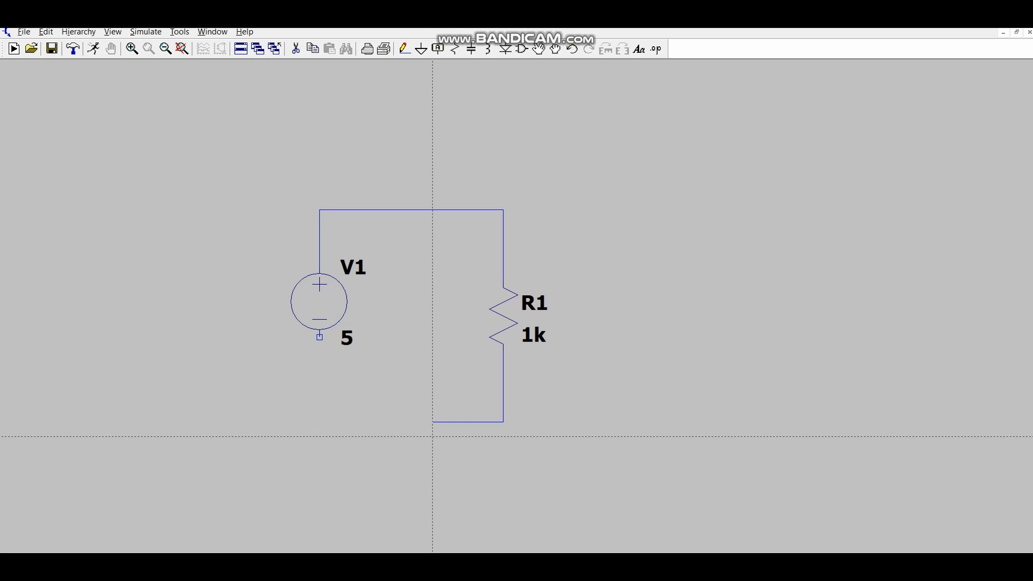
left_click(433, 422)
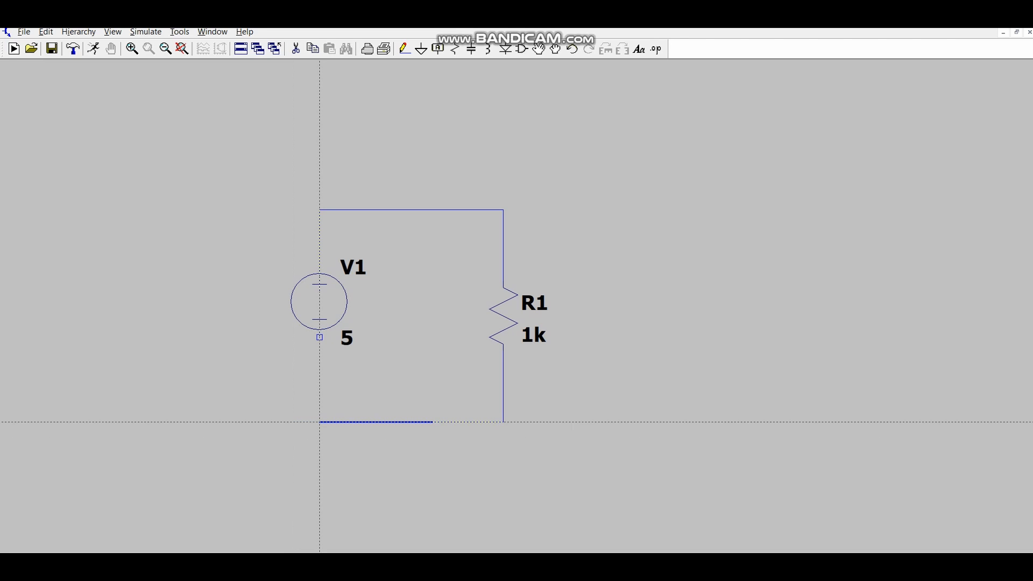
left_click(320, 351)
left_click(319, 336)
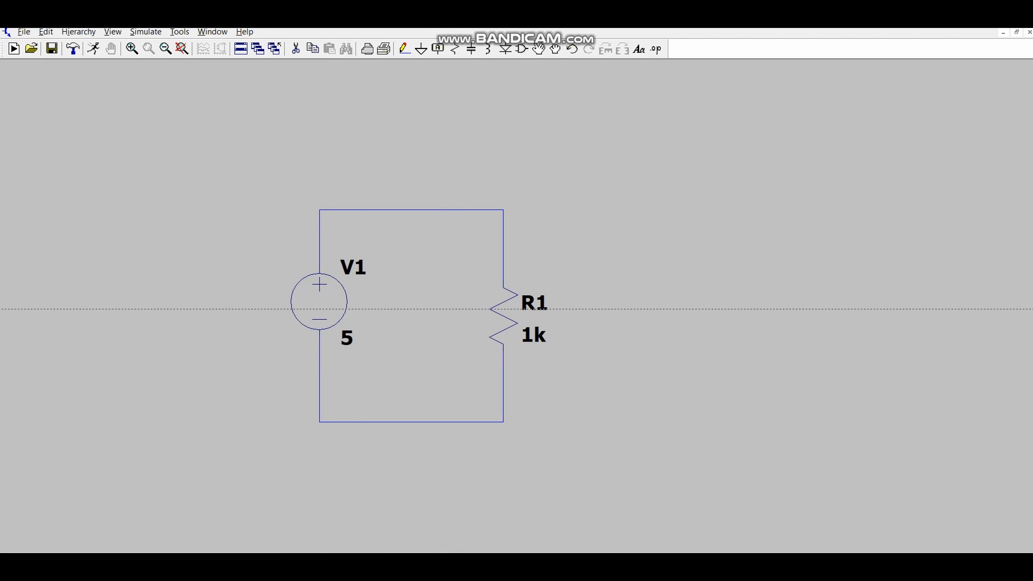
key("Escape")
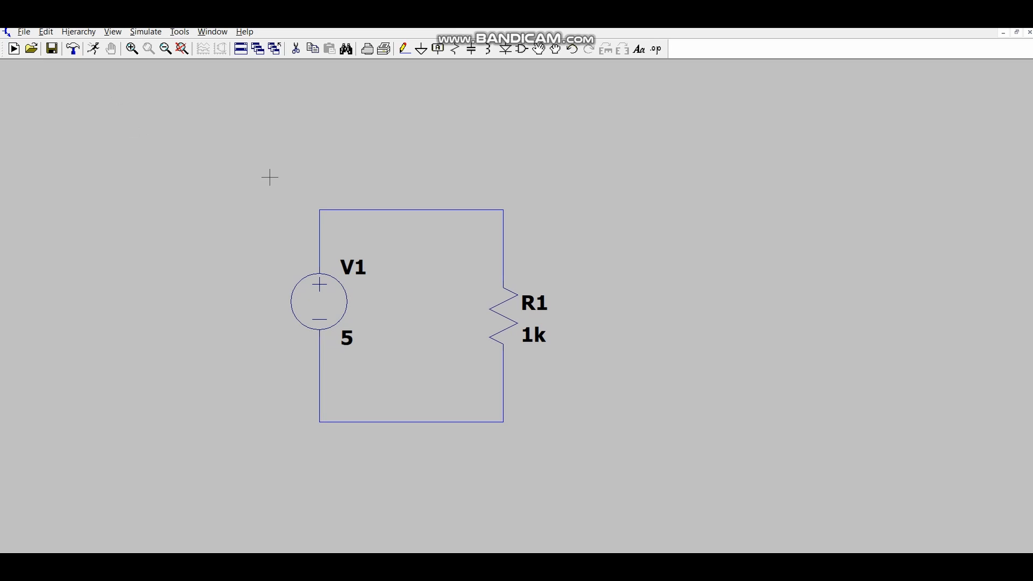
- Set up a transient simulation with a stop time of 5ms and try to run it
left_click(95, 49)
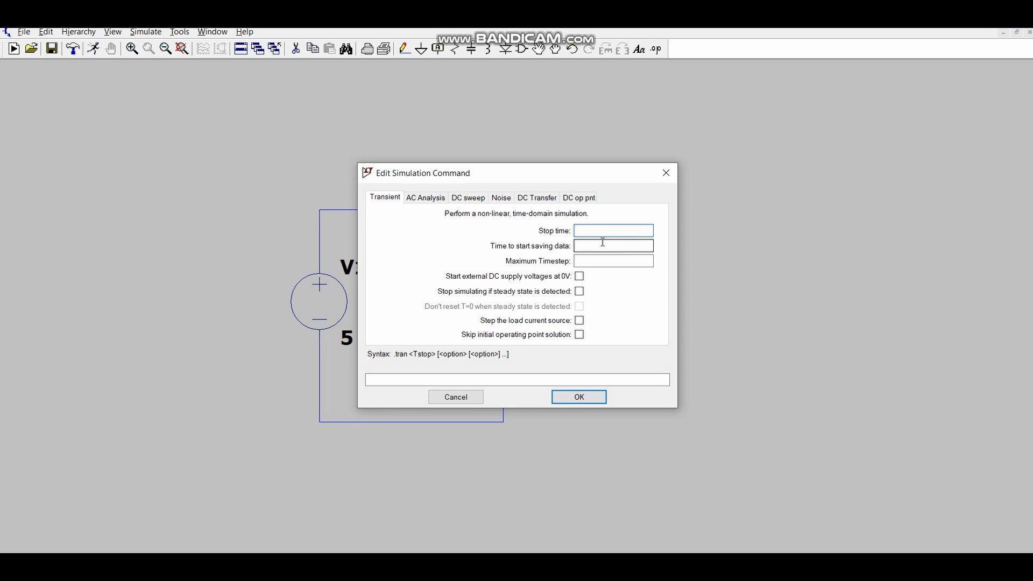
type("5ms")
left_click(586, 396)
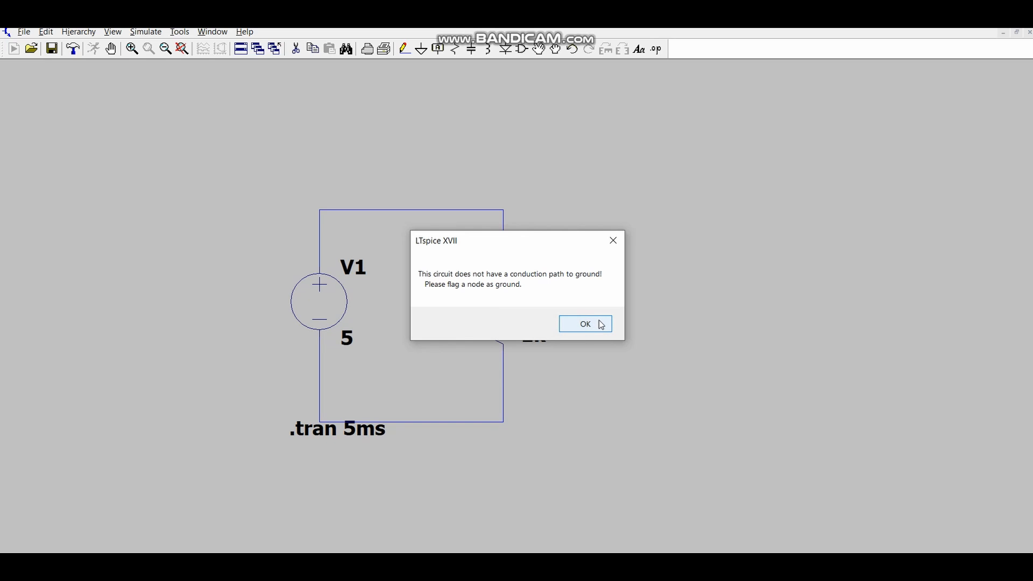
left_click(587, 325)
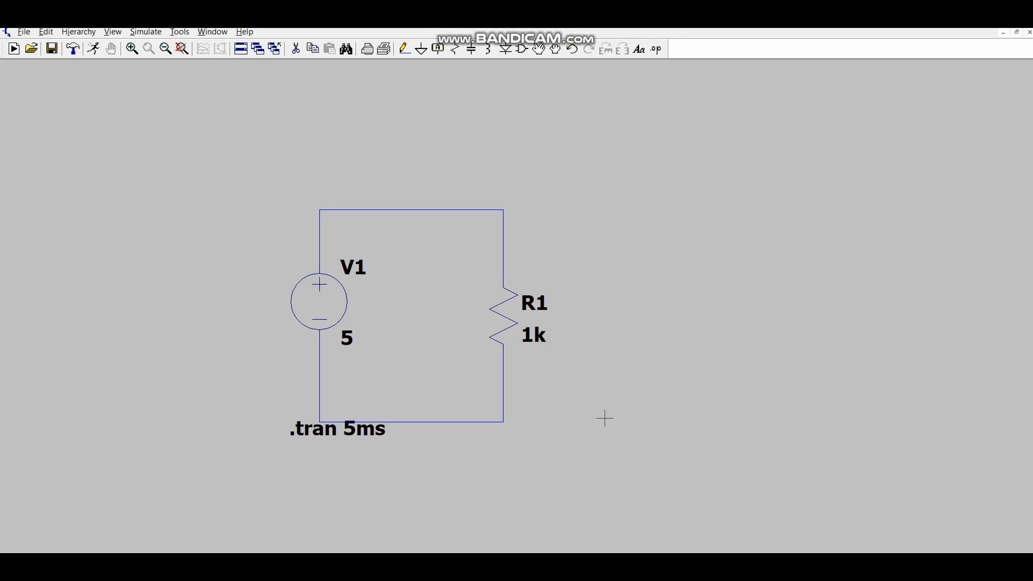
- Place a ground symbol on the bottom wire of the circuit, between V1 and R1
key("g")
left_click(418, 423)
key("Escape")
- Run the simulation and plot the voltage at the node above R1 and the current through R1
left_click(93, 48)
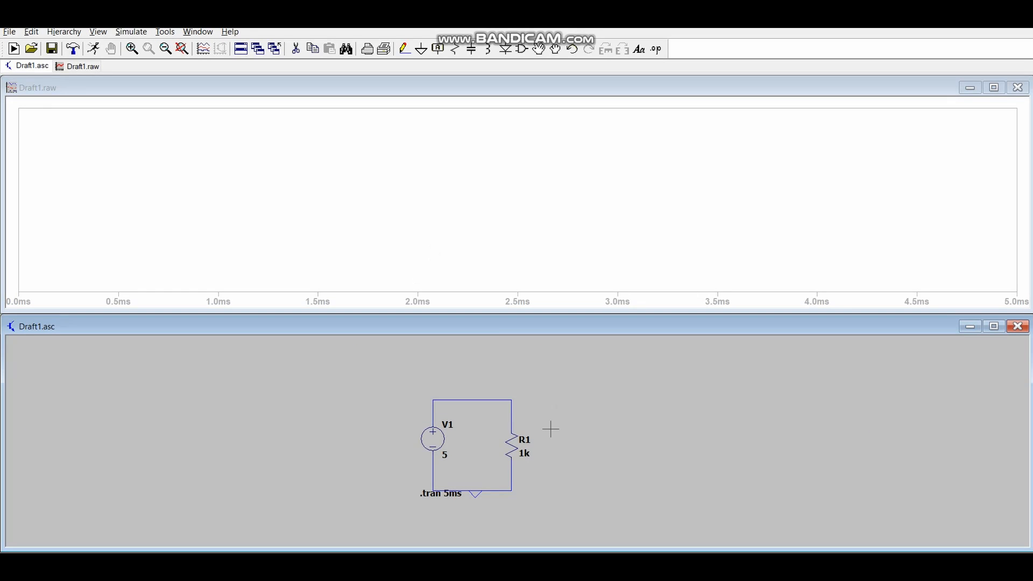
left_click(511, 419)
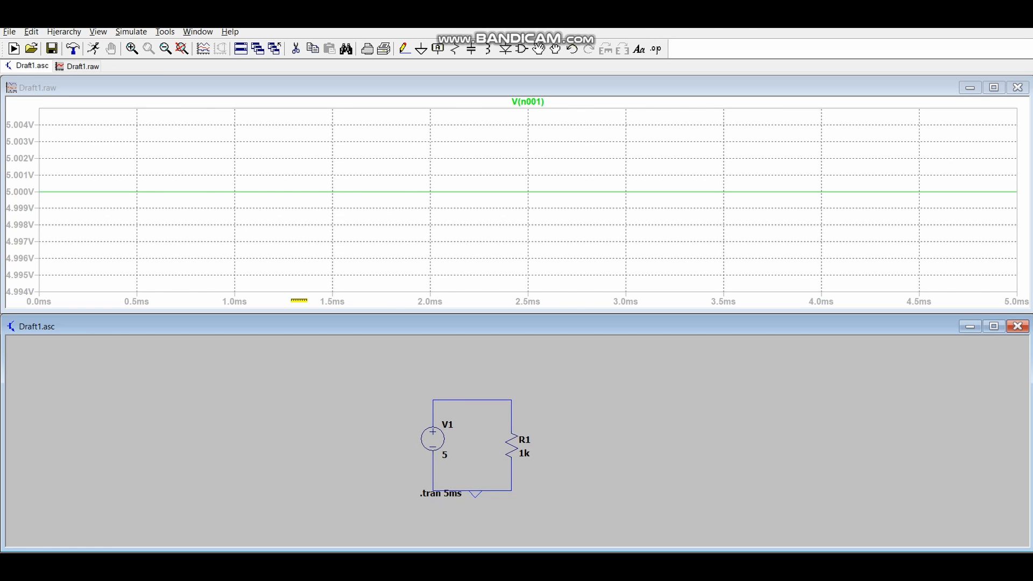
left_click(518, 446)
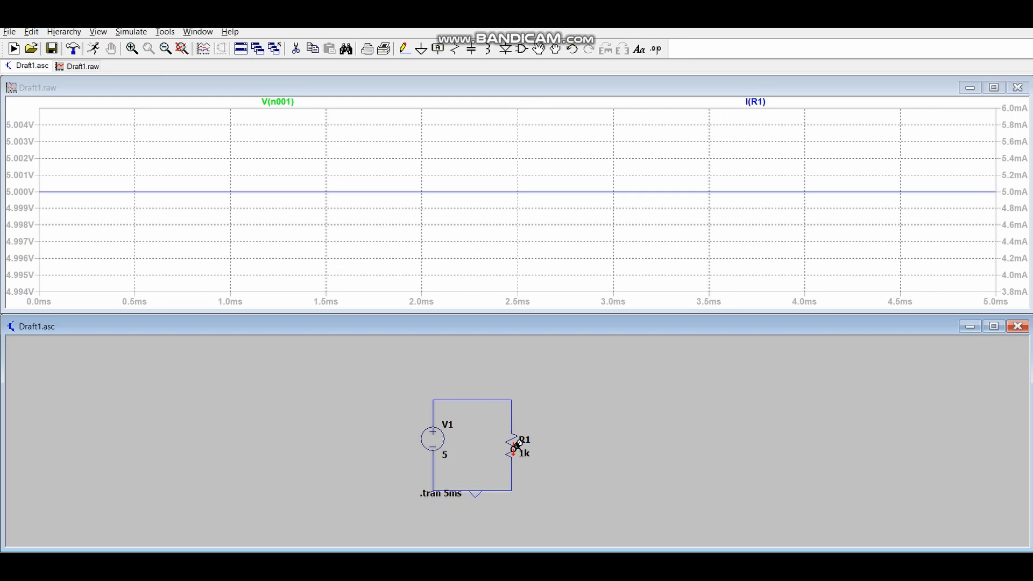